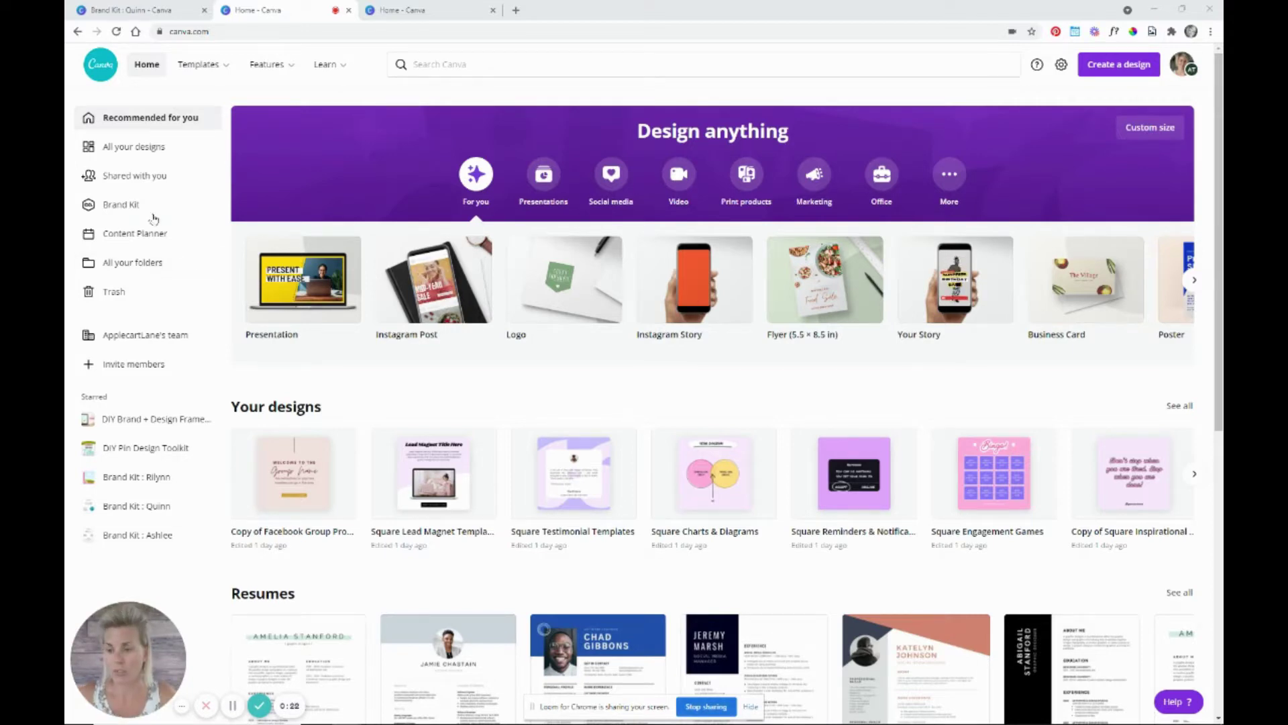
Go to the 'All your folders' overview page.
left_click(126, 270)
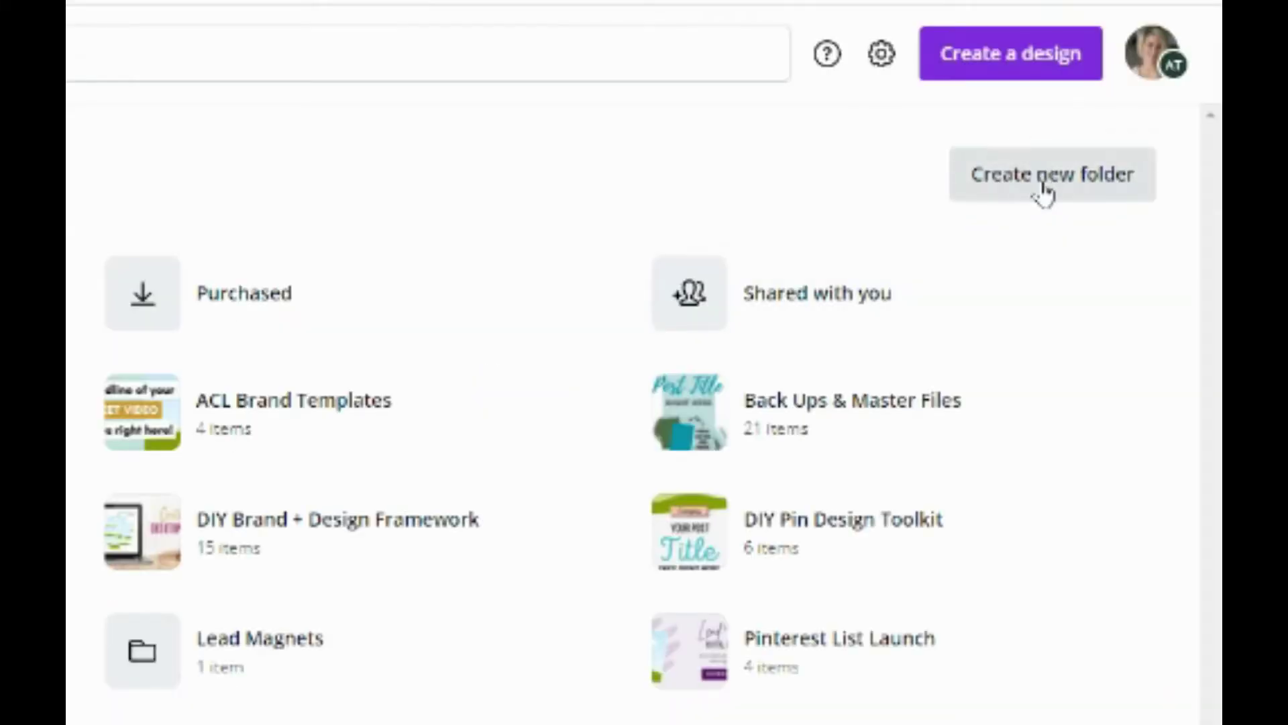
Create a new folder named 'Stock Photos'.
left_click(1044, 193)
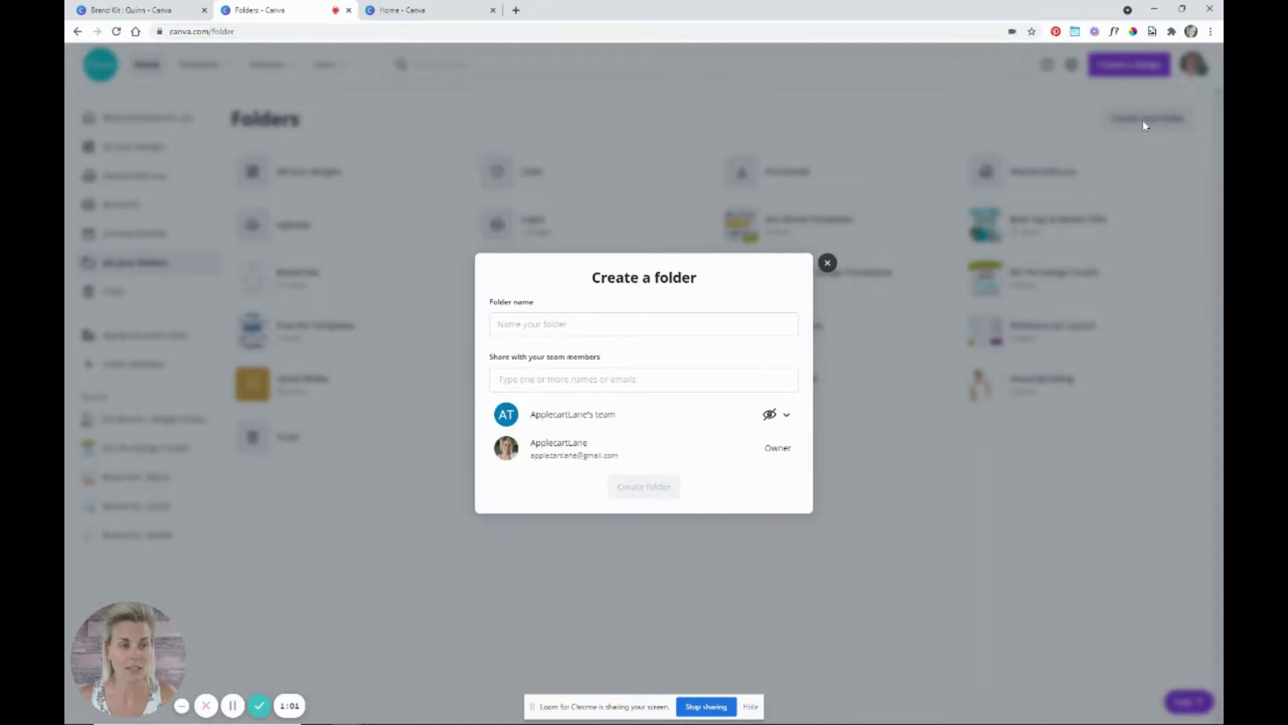
left_click(630, 327)
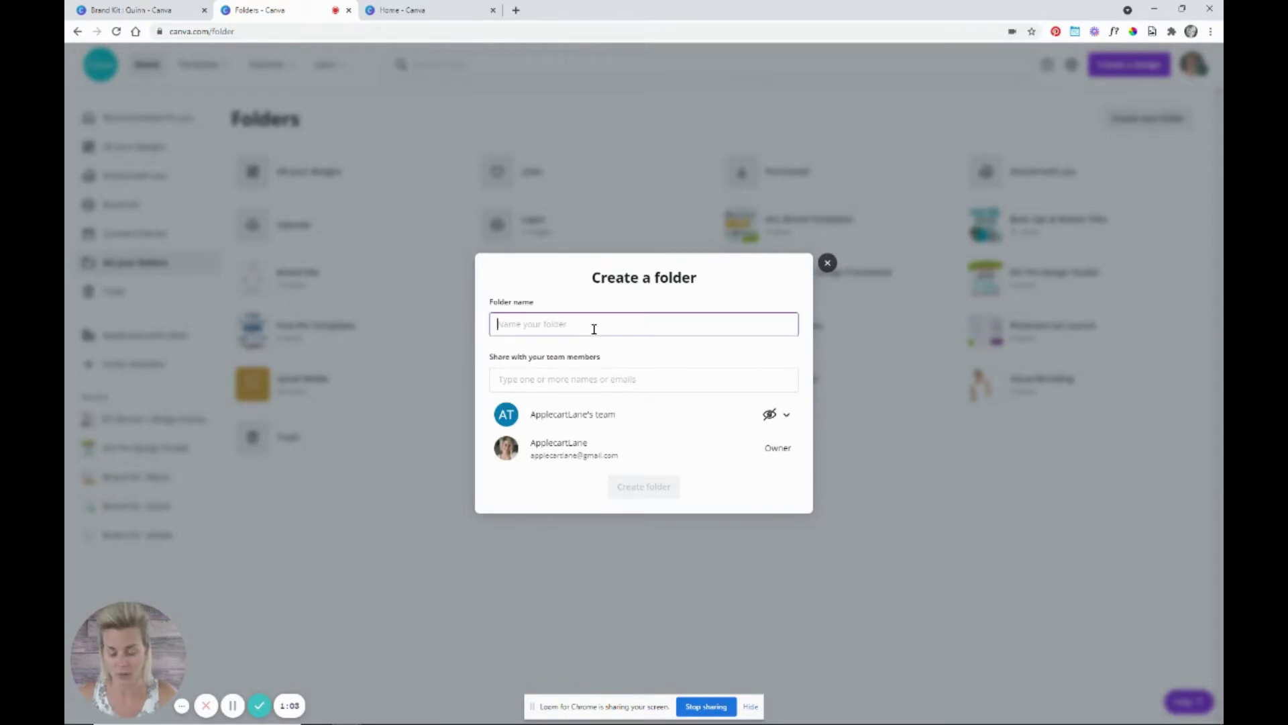
type("Stock Ph")
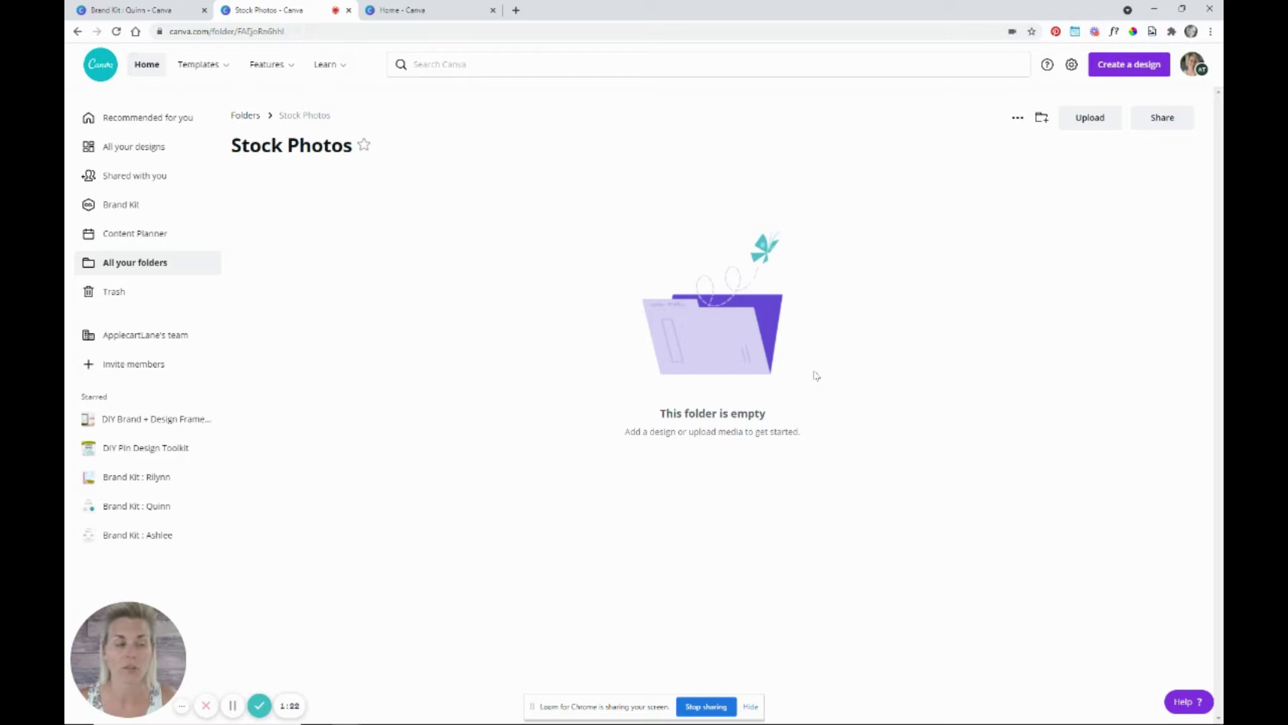
key("super+e")
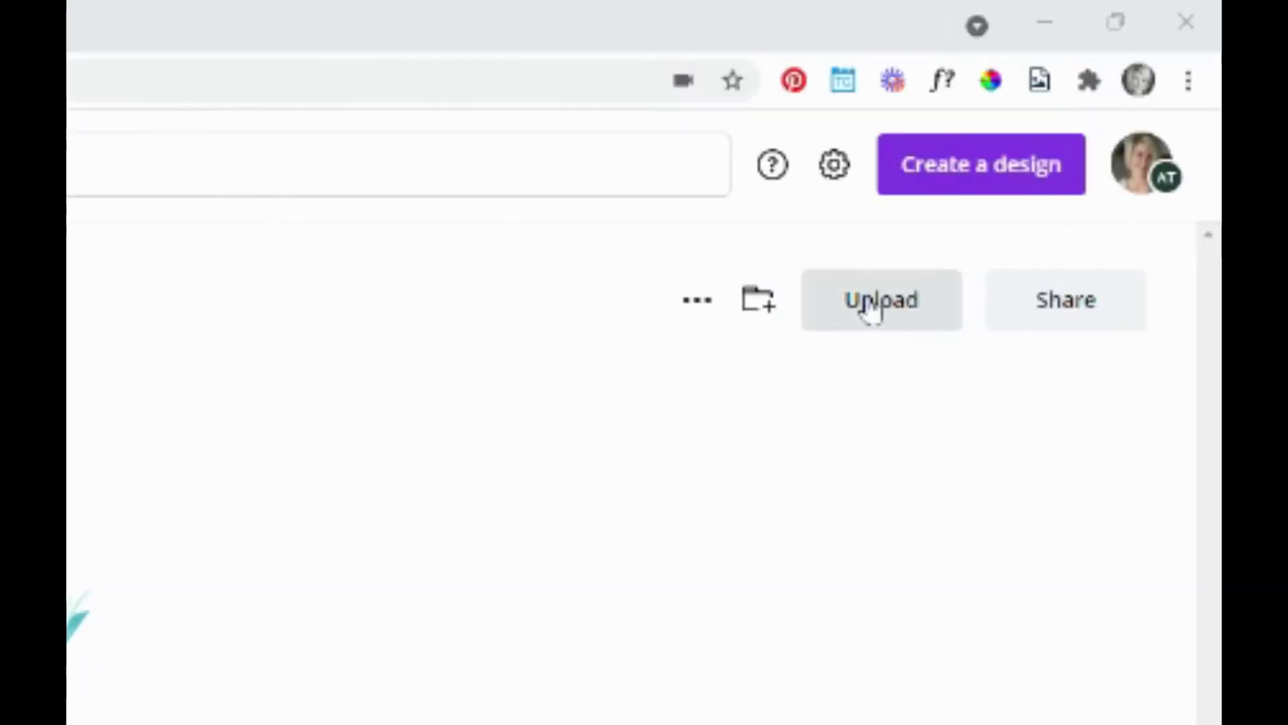
Upload all 38 backto-school photos from the disk's stock photos folder.
left_click(870, 308)
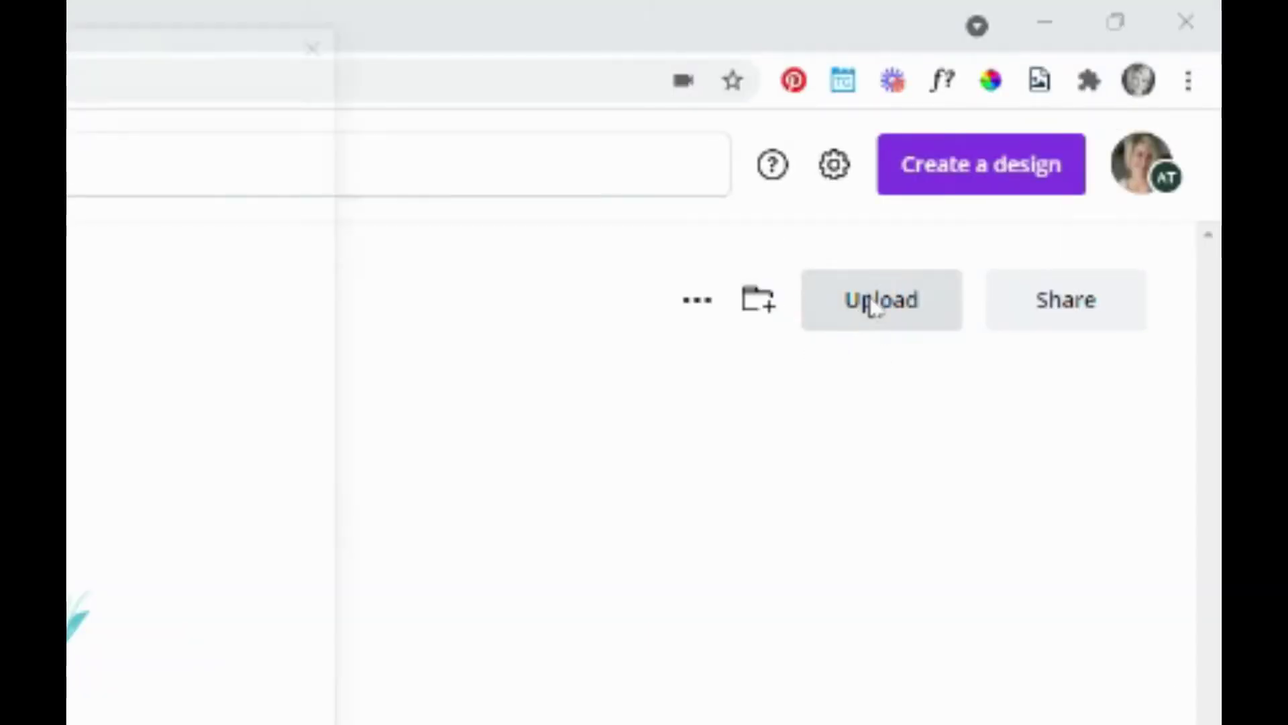
left_click_drag(486, 16, 602, 117)
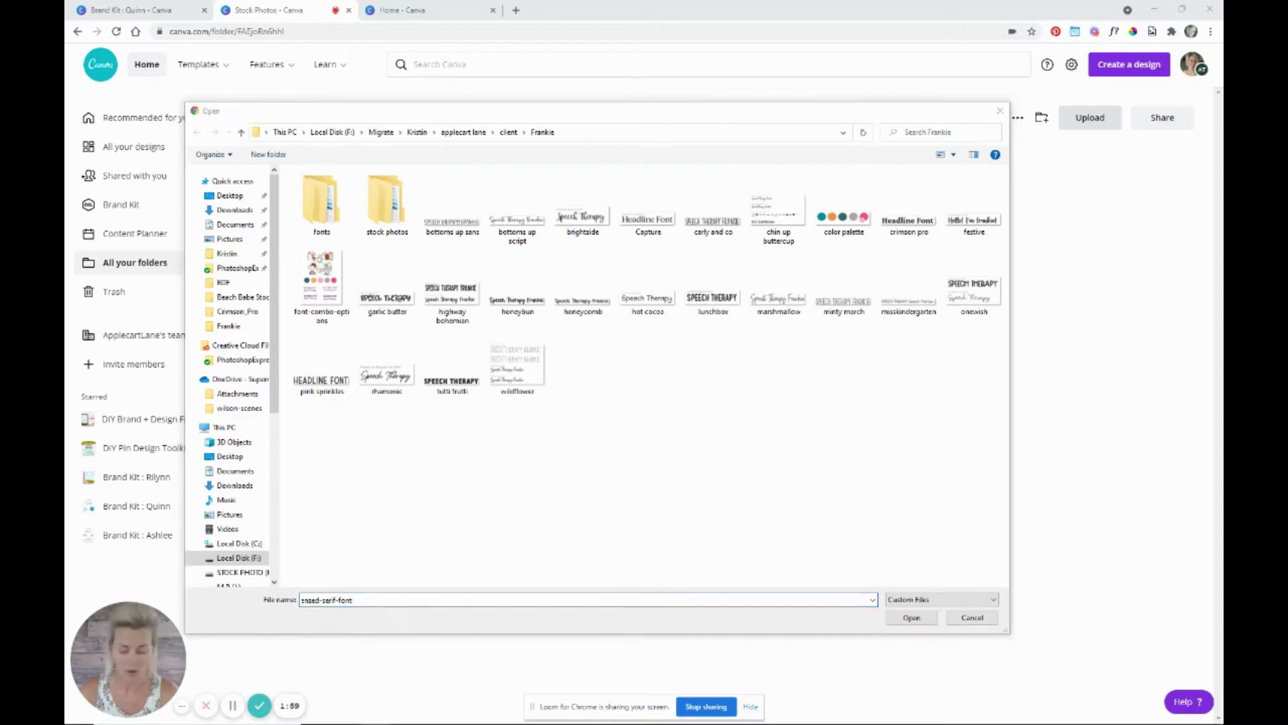
left_click(600, 139)
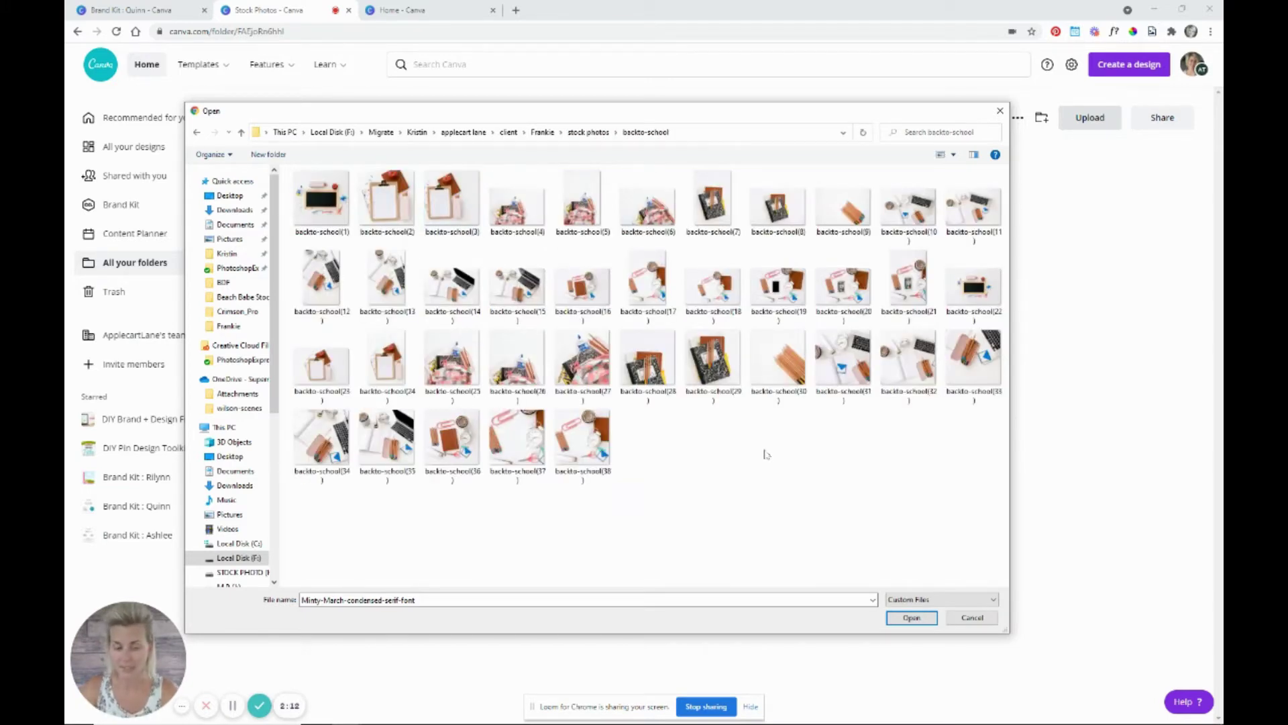
key("ctrl+a")
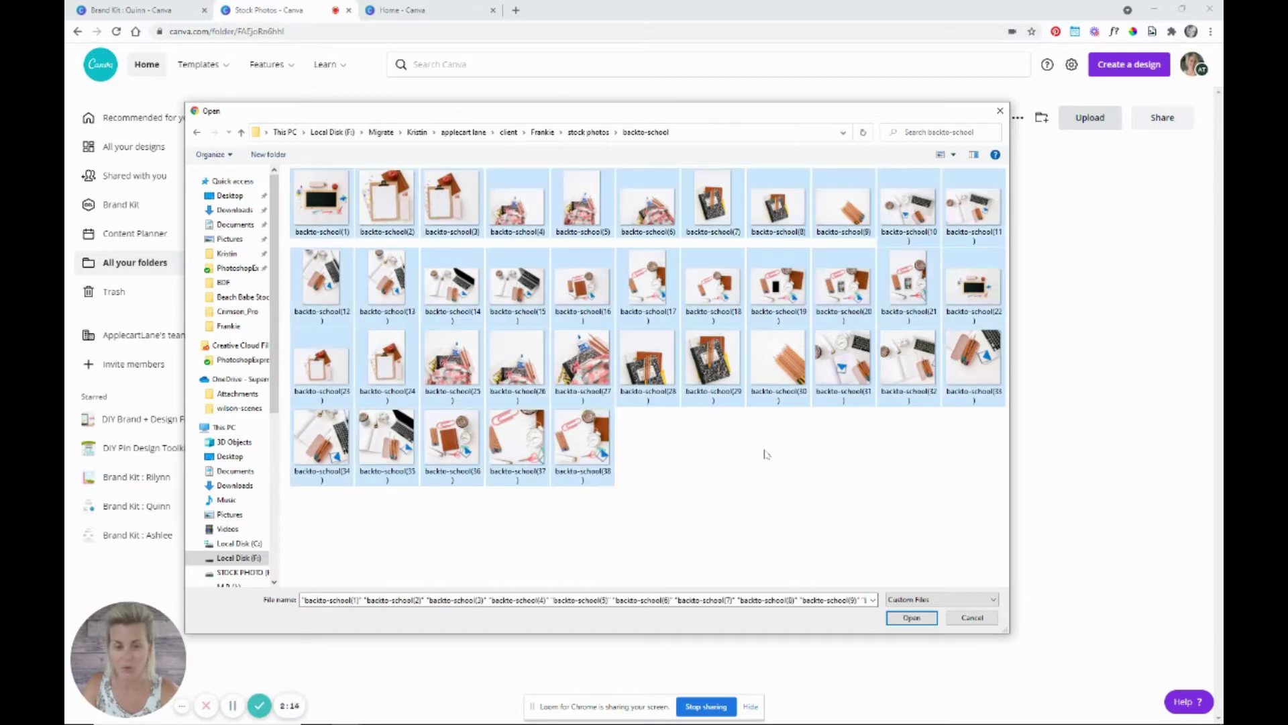
left_click(912, 617)
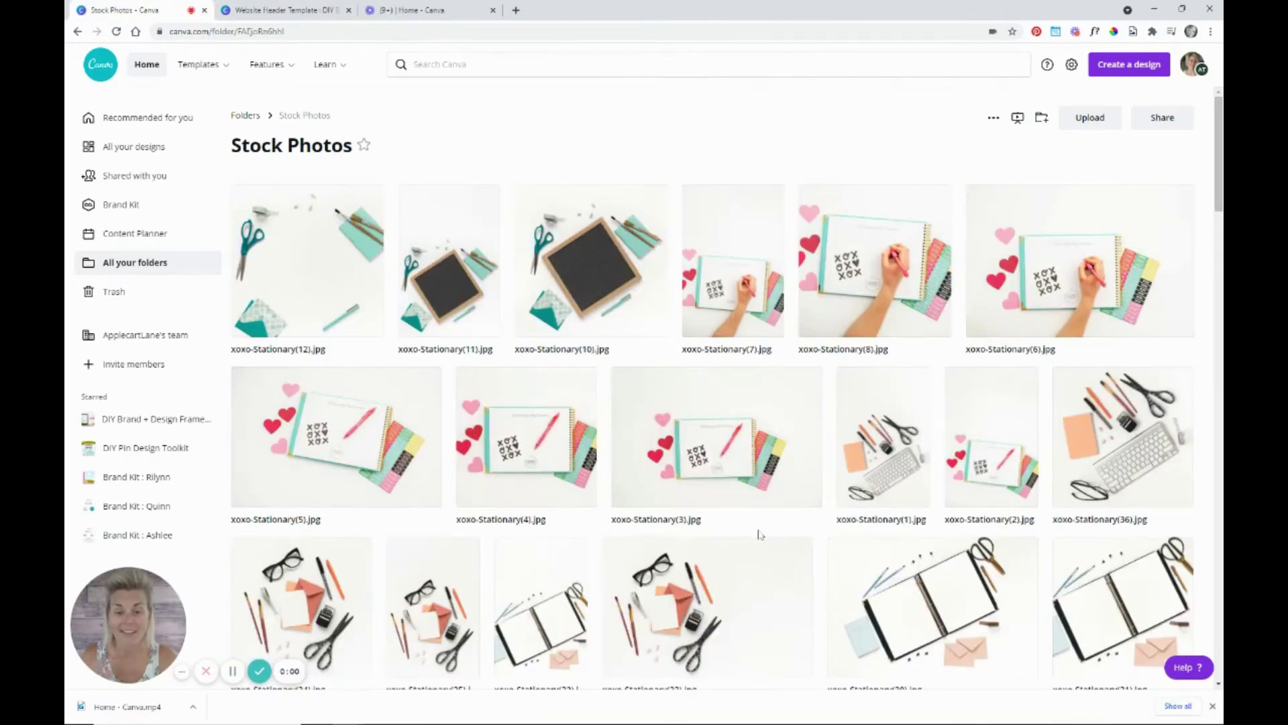
Review the uploaded photos, then switch to the Website Header Template design.
scroll(759, 530, "down", 8)
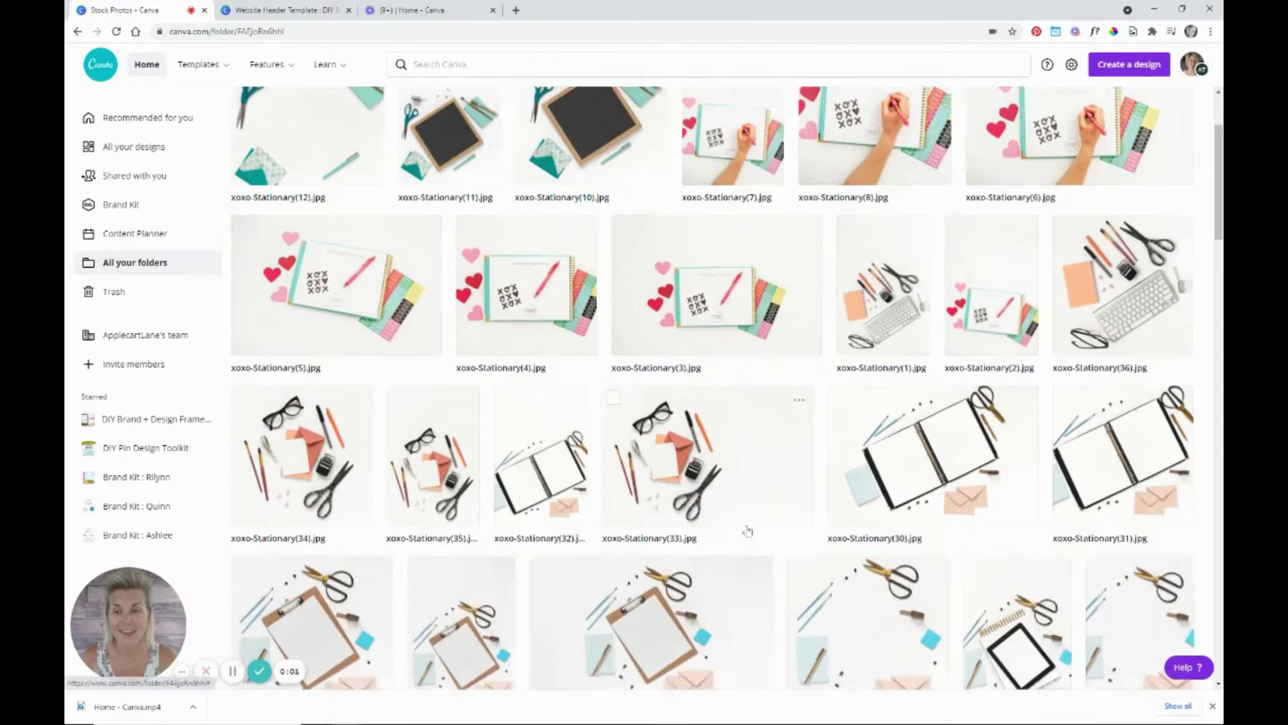
scroll(749, 526, "down", 10)
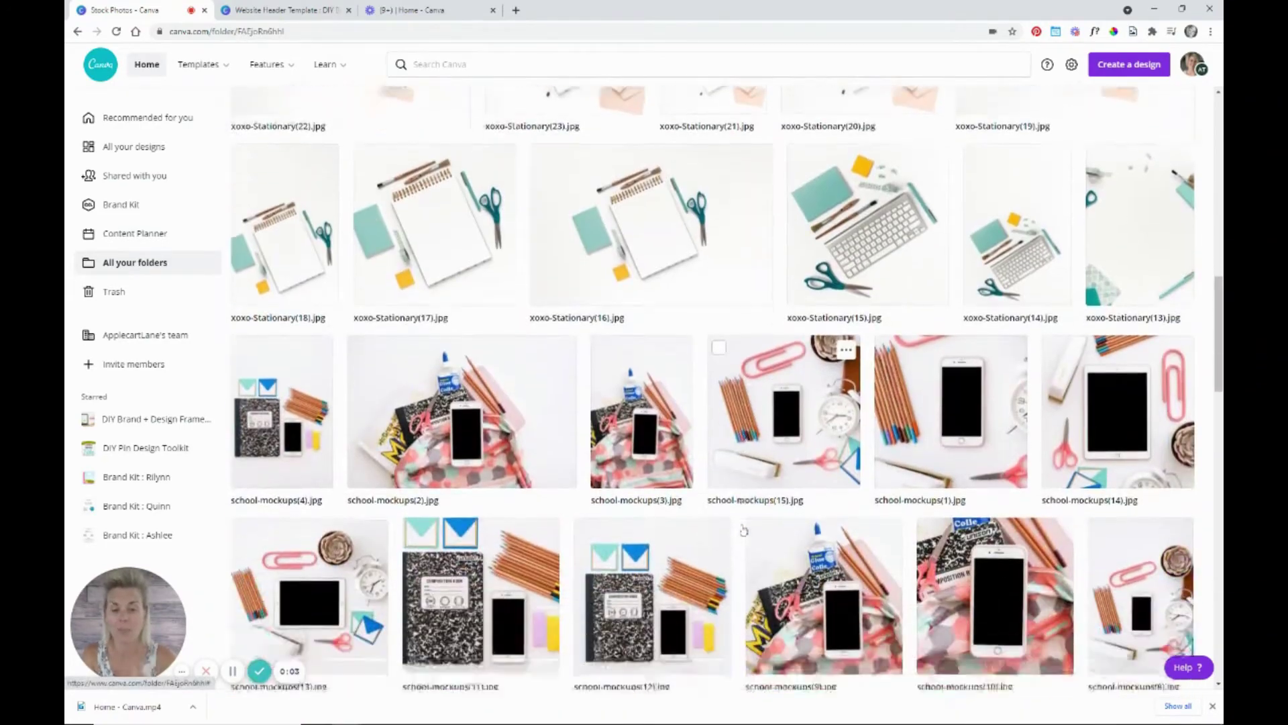
scroll(743, 530, "down", 10)
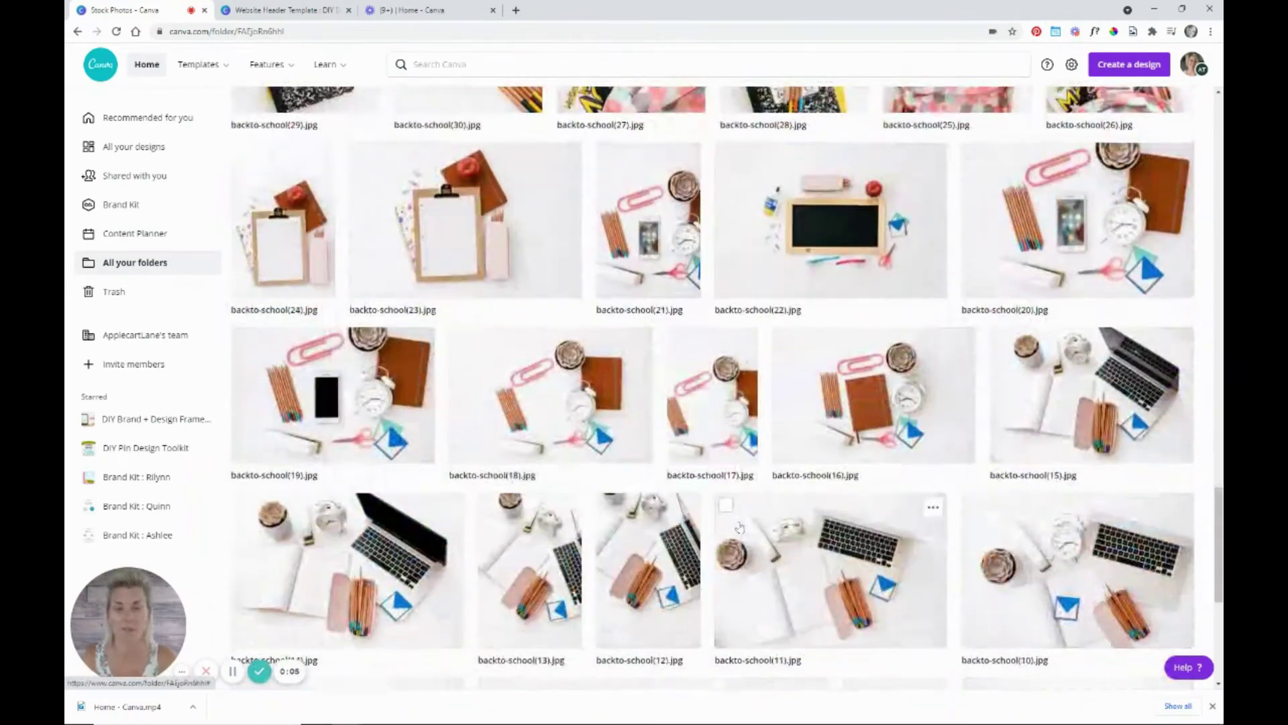
scroll(740, 528, "up", 8)
scroll(740, 528, "up", 15)
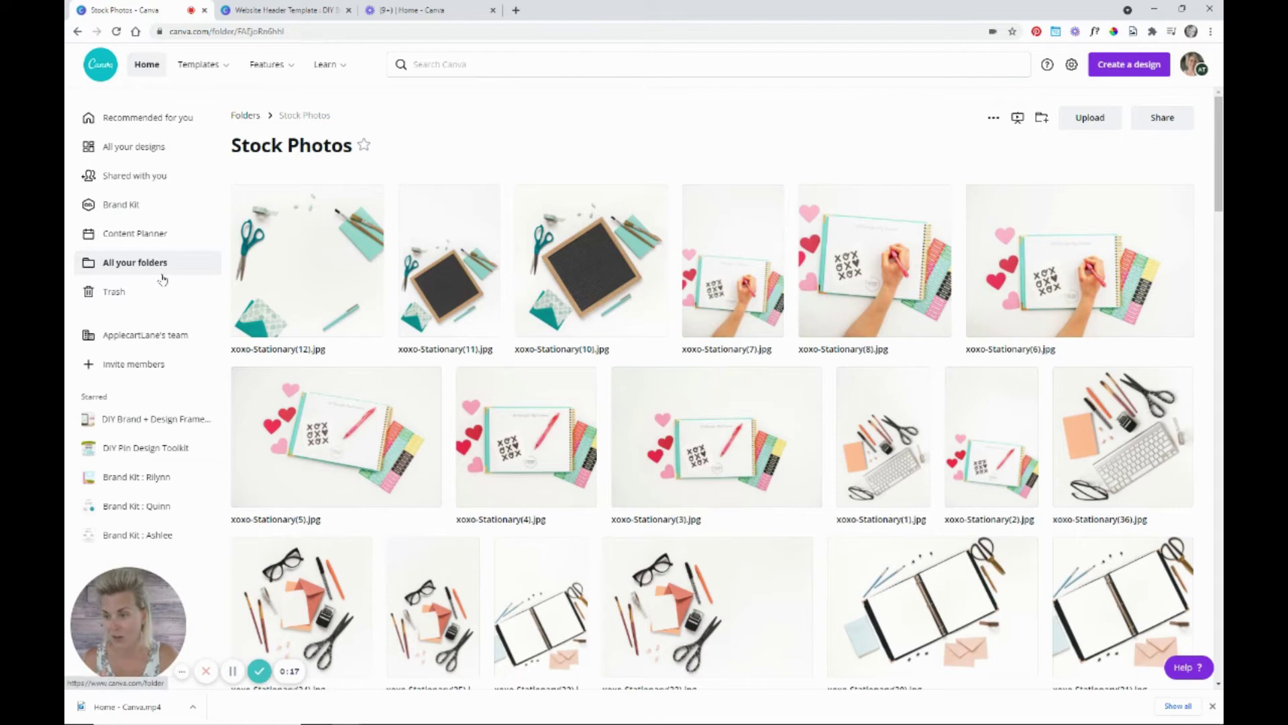
left_click(299, 11)
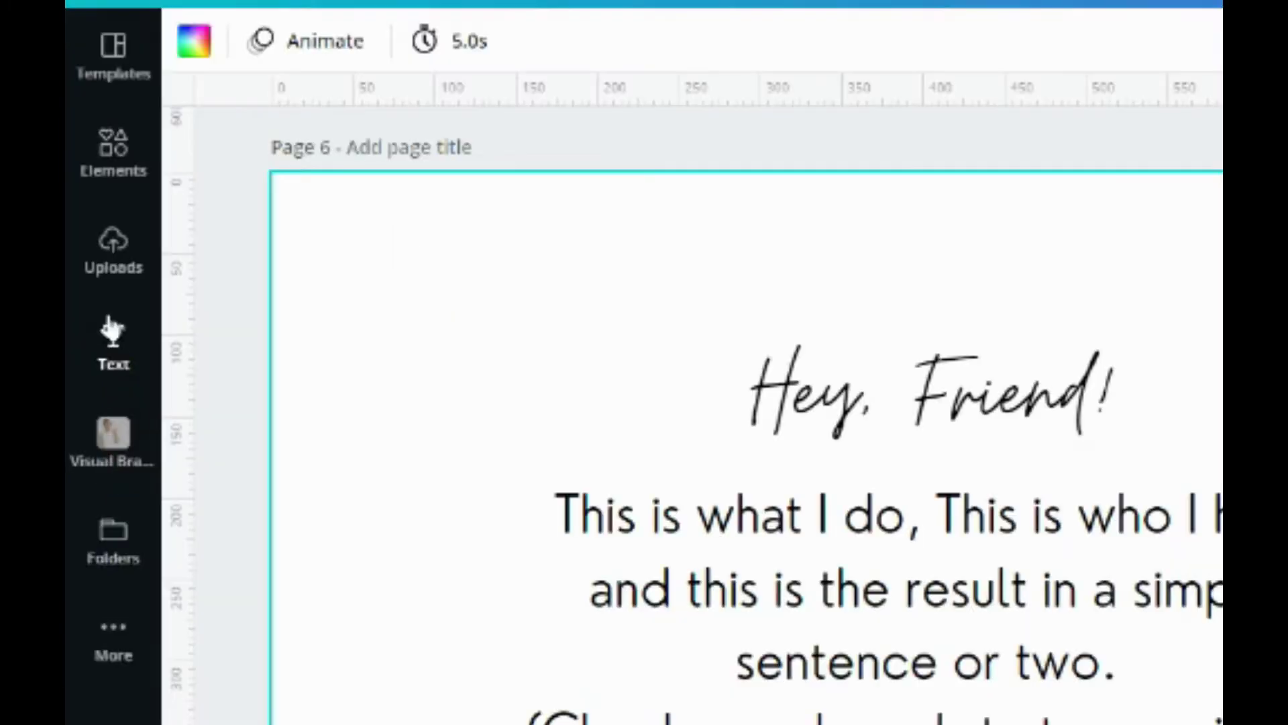
Open the Stock Photos folder under Uploads > Folders in the editor sidebar.
left_click(86, 186)
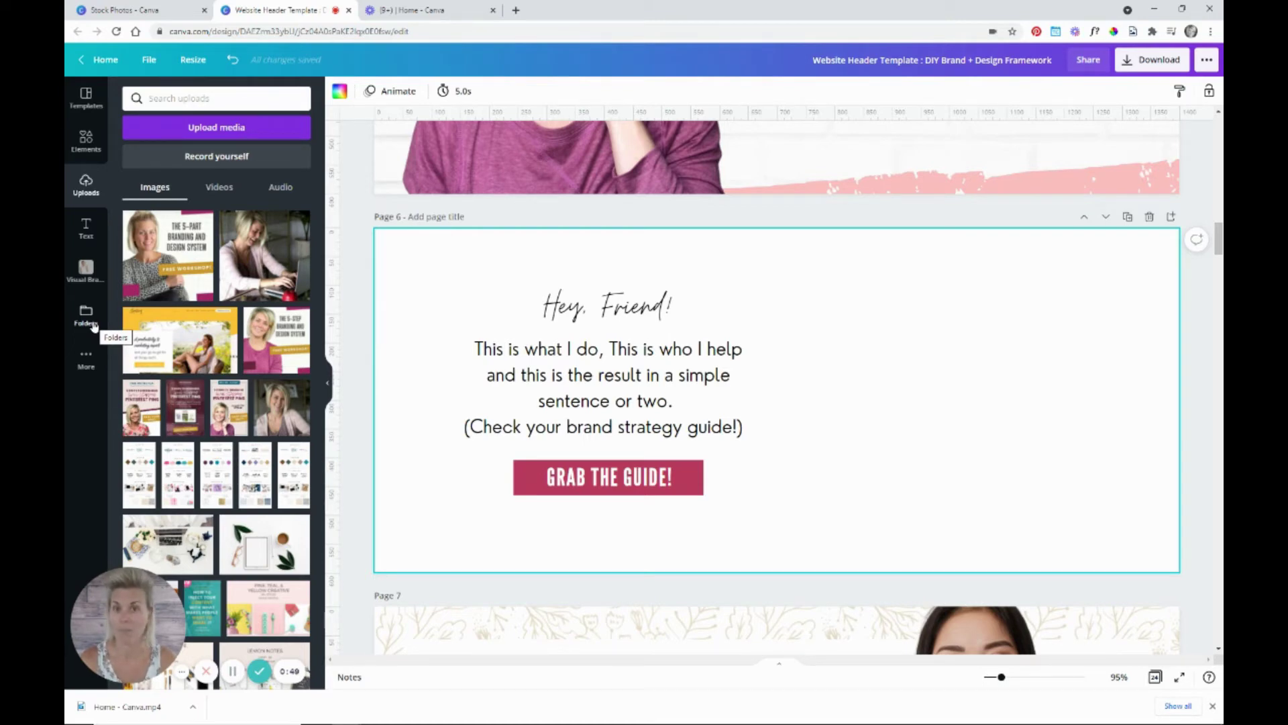
left_click(94, 326)
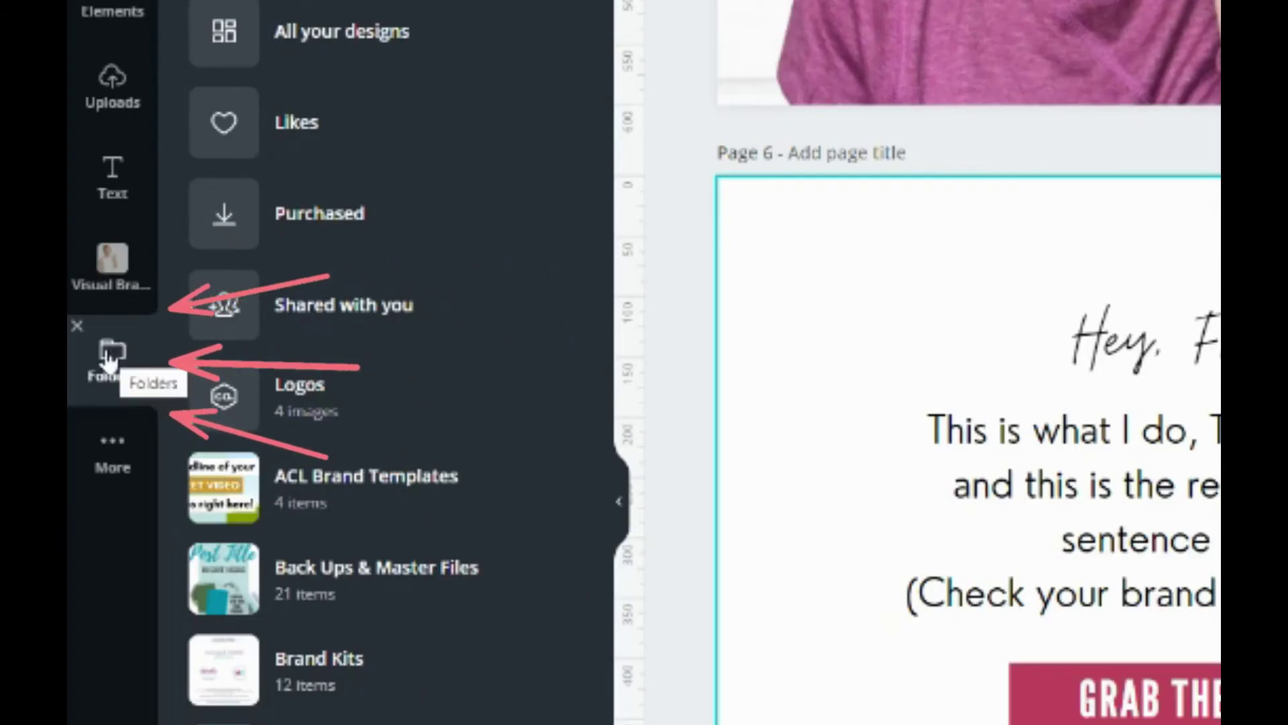
scroll(333, 633, "down", 5)
scroll(333, 633, "down", 2)
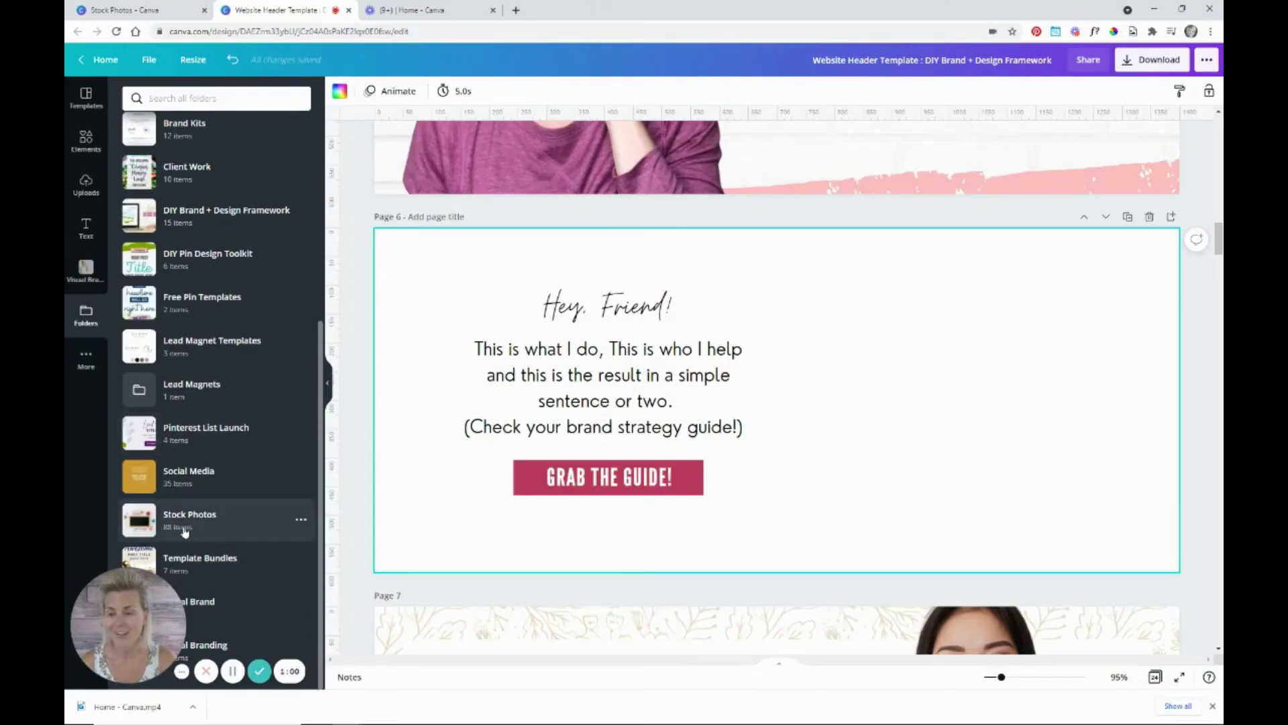
left_click(188, 527)
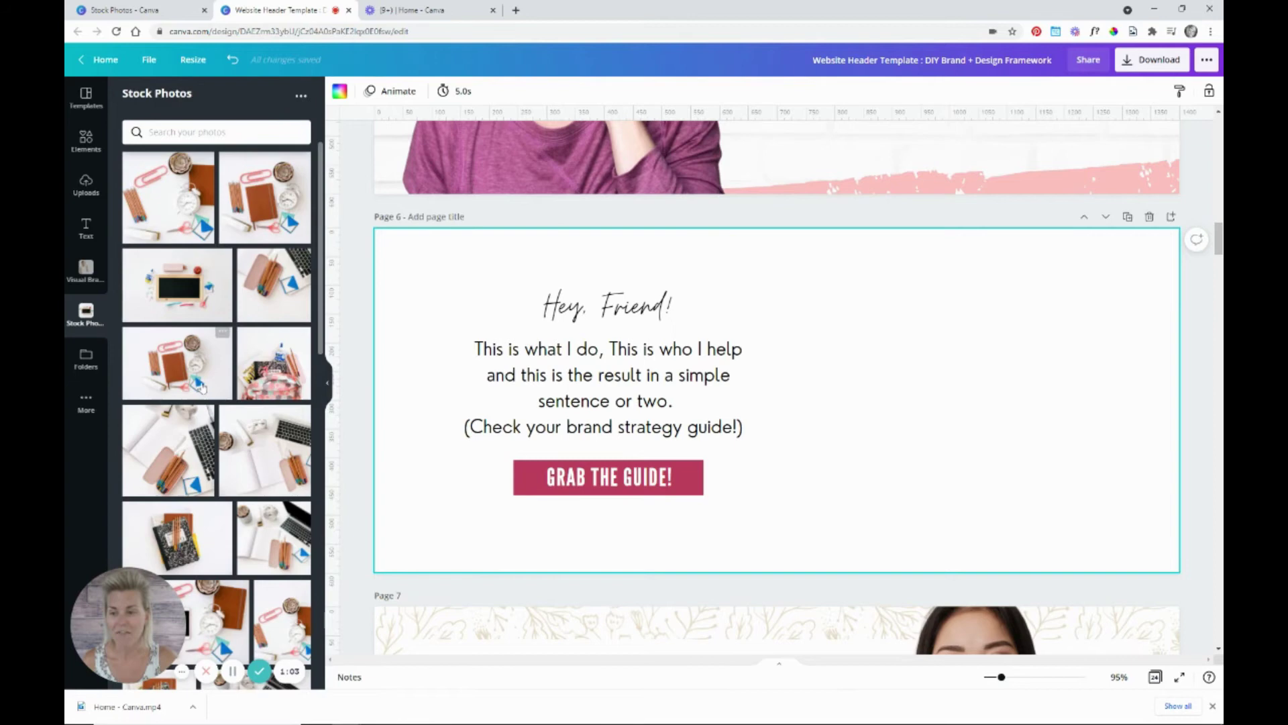
Add the pencils-and-notebook flatlay to page 6 and enlarge it across the right half.
left_click(176, 378)
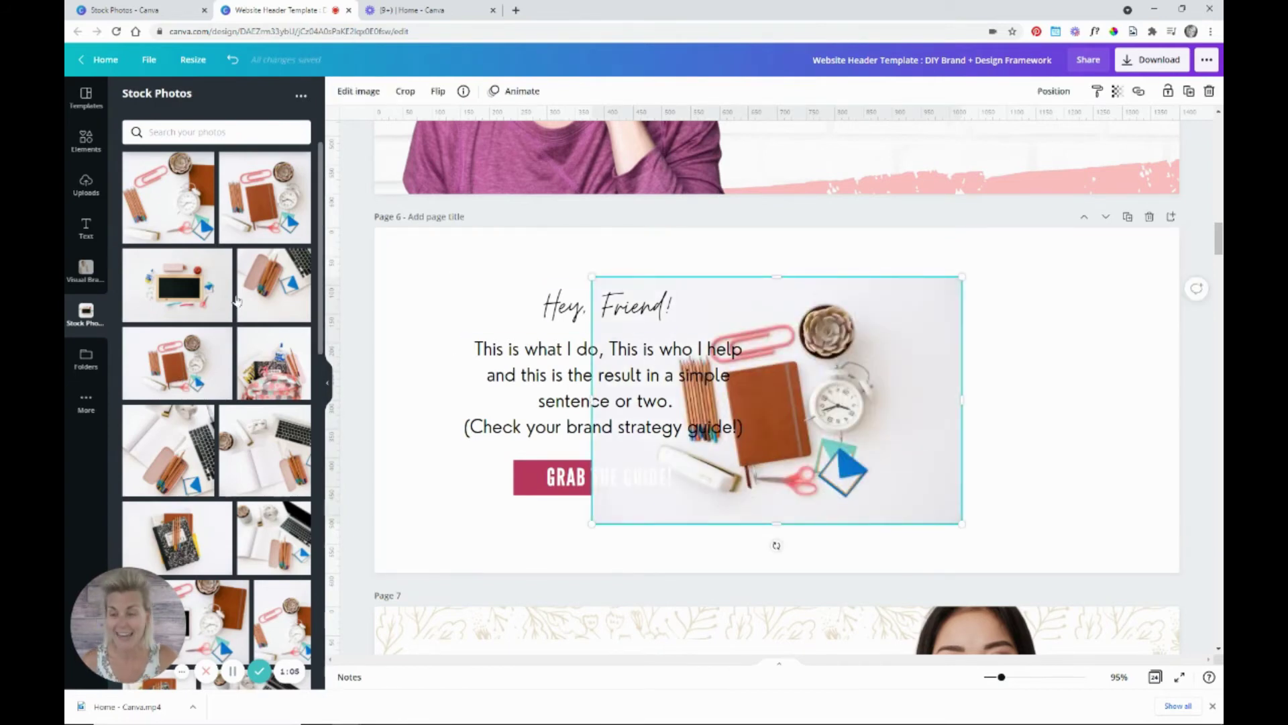
scroll(246, 340, "down", 5)
scroll(246, 340, "down", 3)
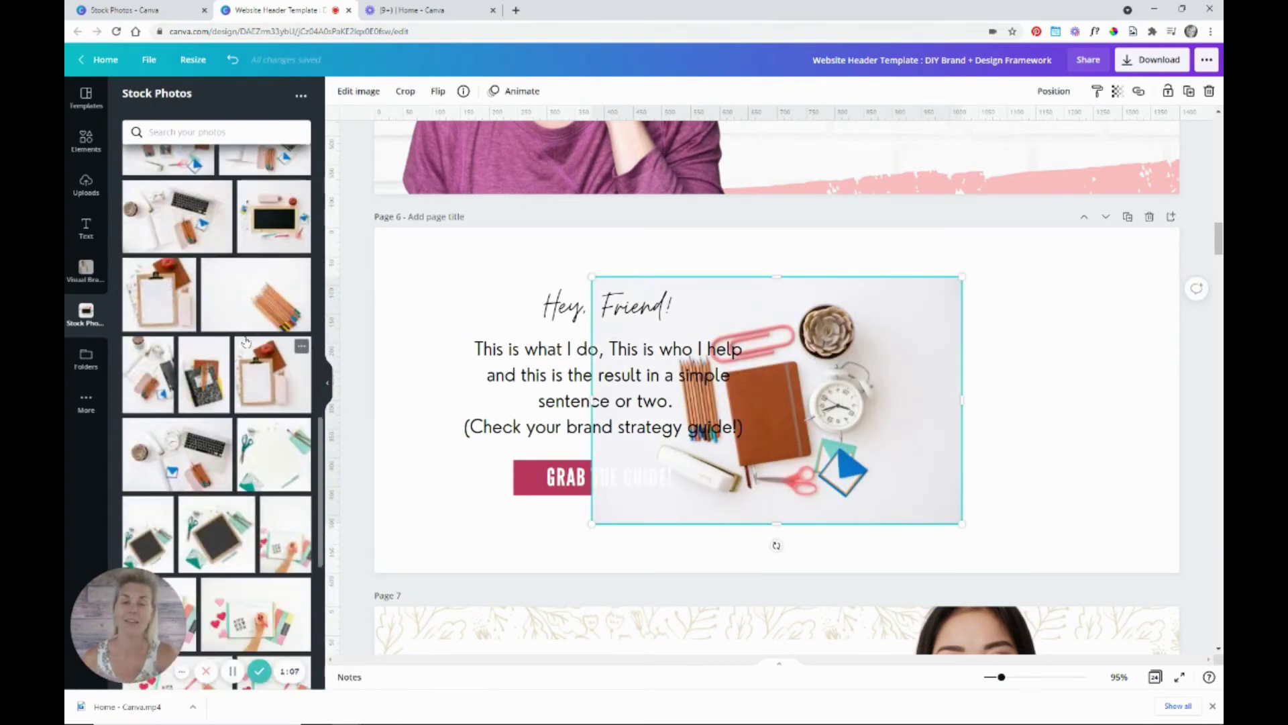
scroll(247, 340, "down", 10)
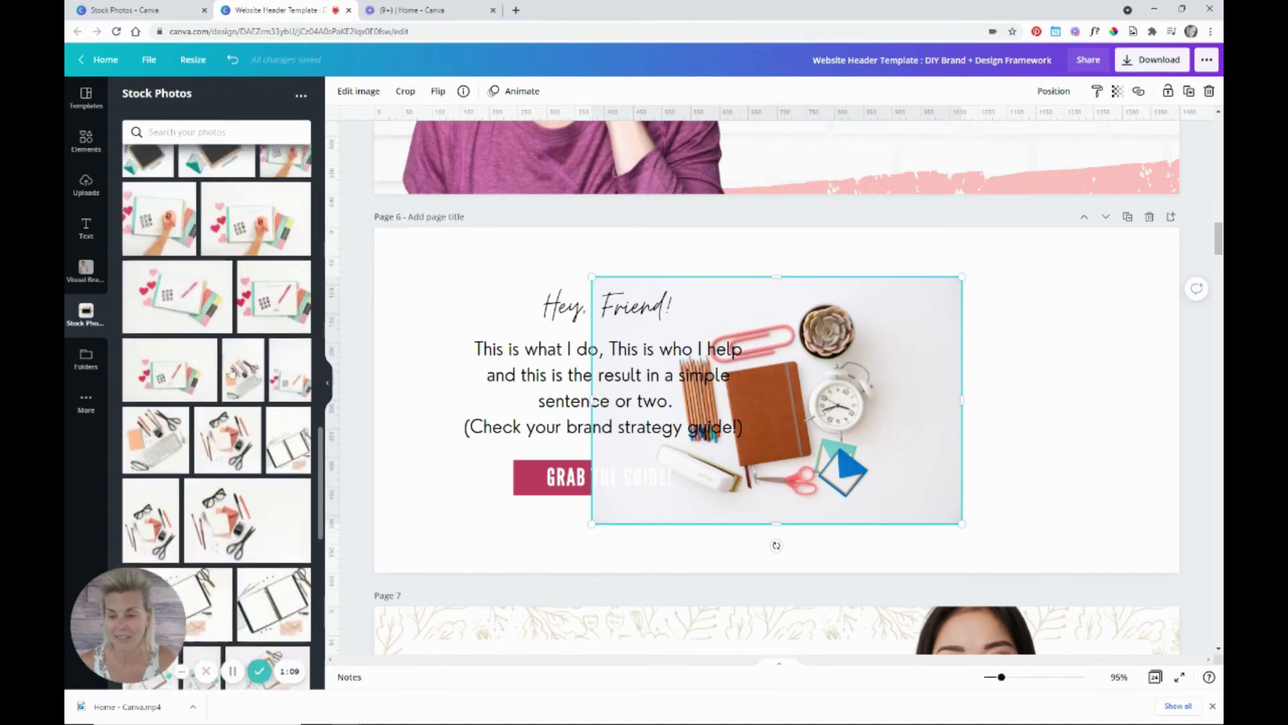
scroll(239, 492, "down", 10)
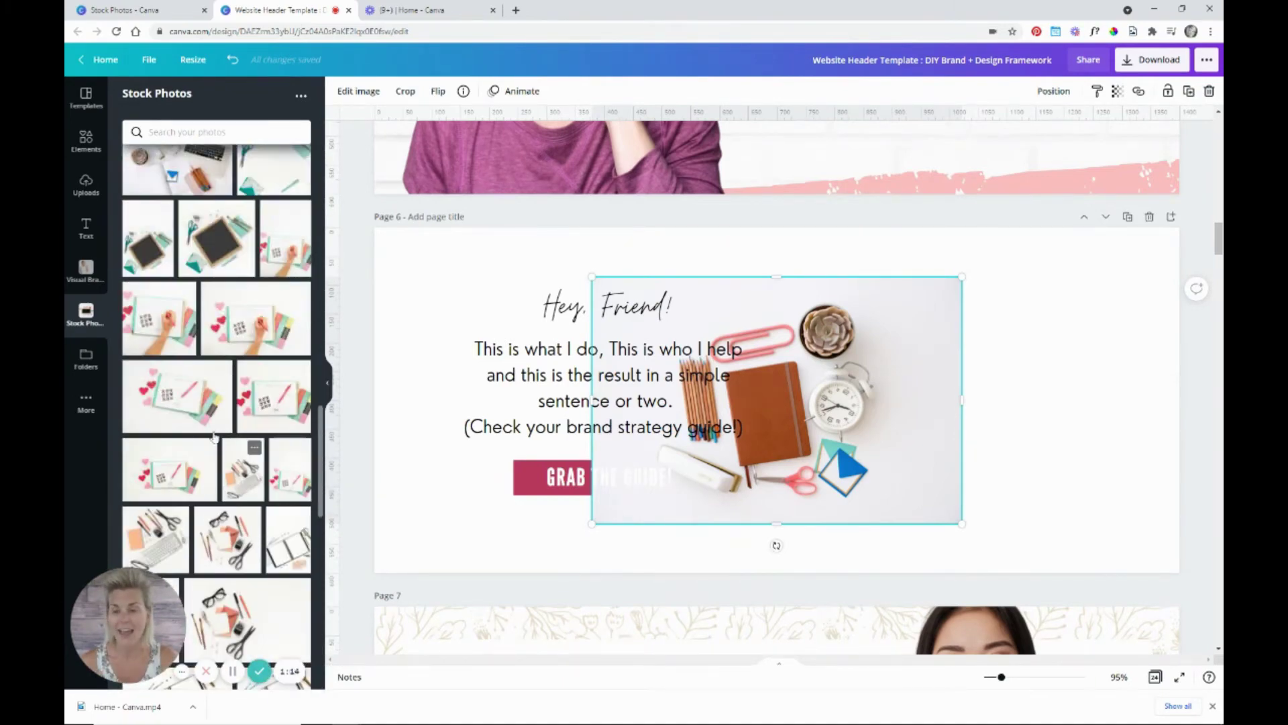
left_click_drag(920, 342, 1207, 282)
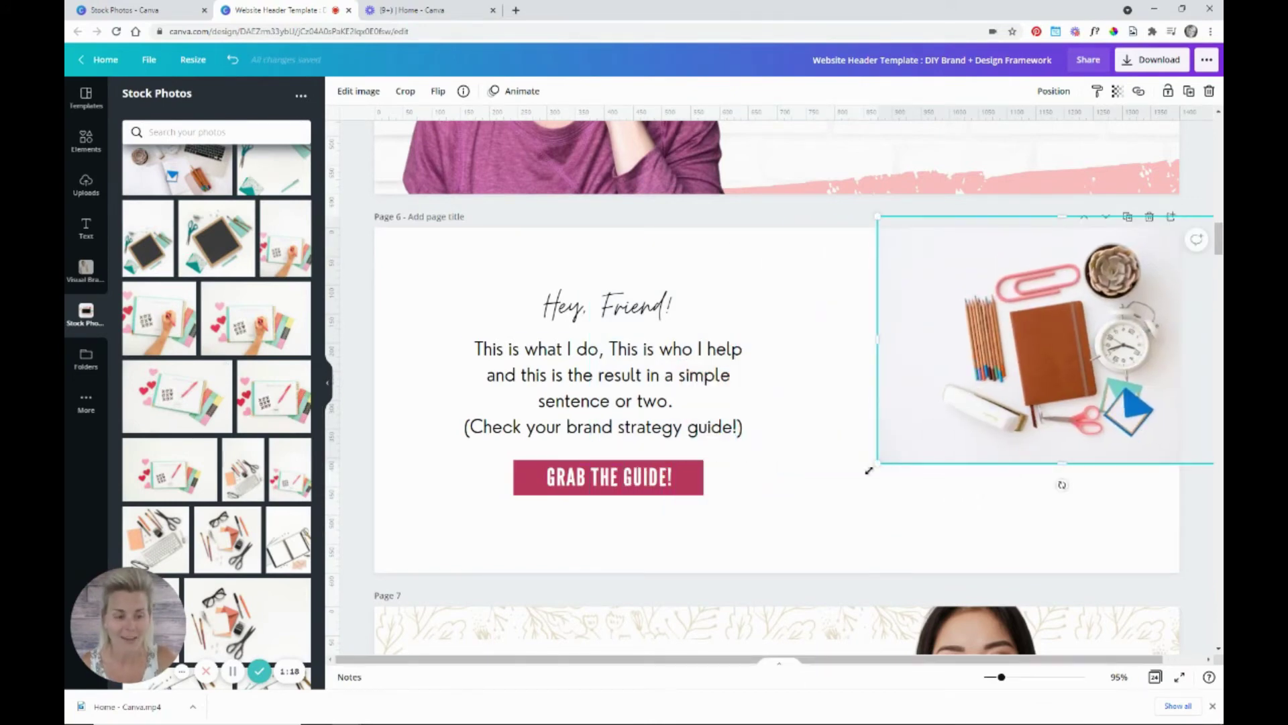
left_click_drag(870, 466, 740, 584)
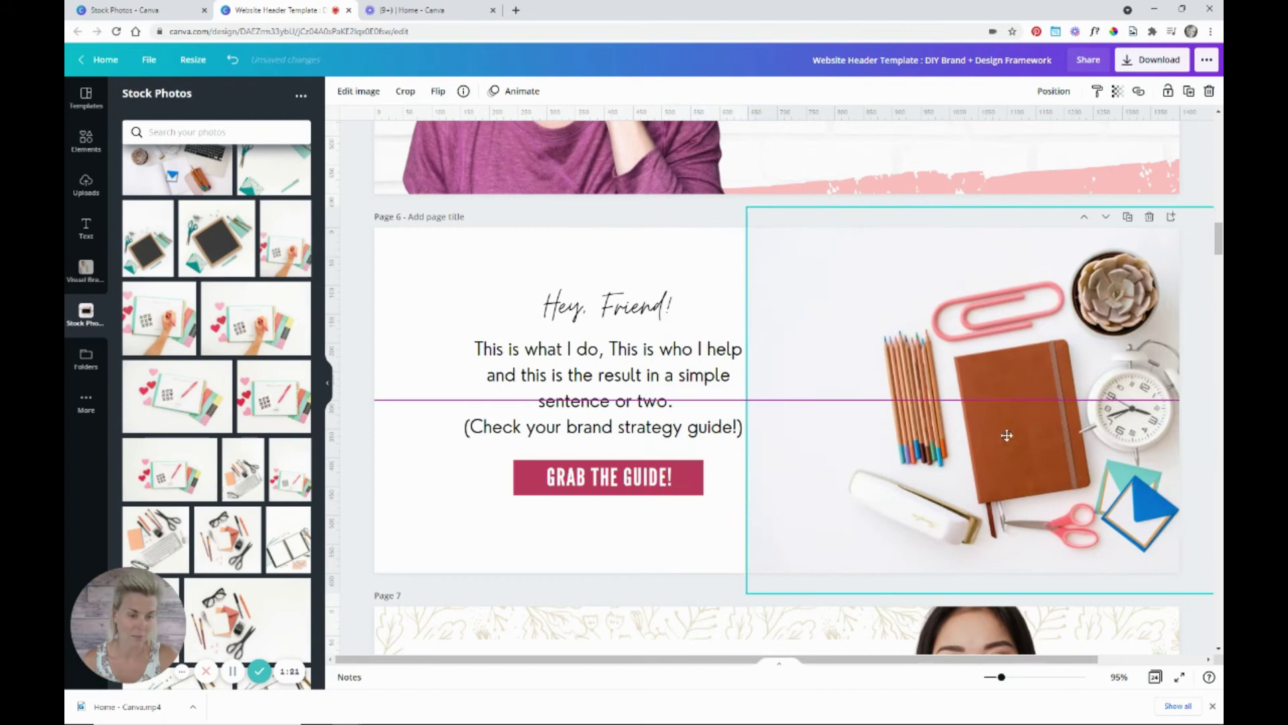
scroll(254, 356, "up", 1)
scroll(254, 357, "up", 5)
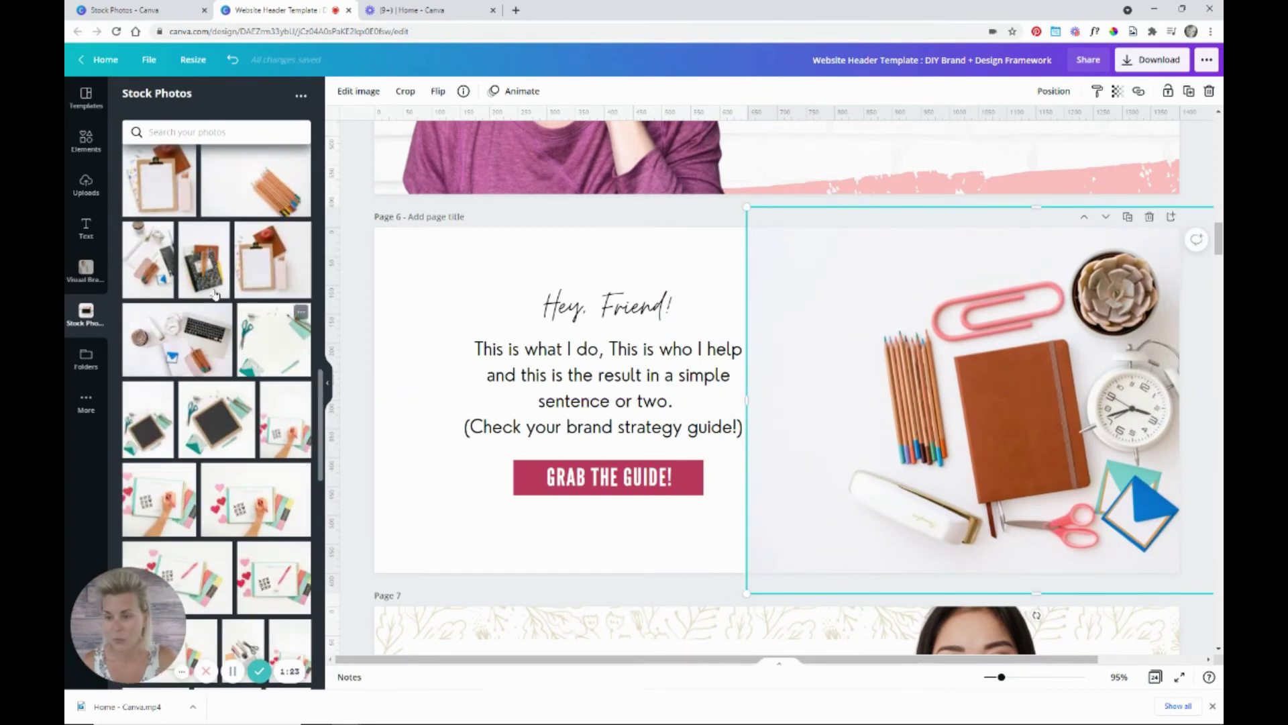
scroll(227, 401, "up", 3)
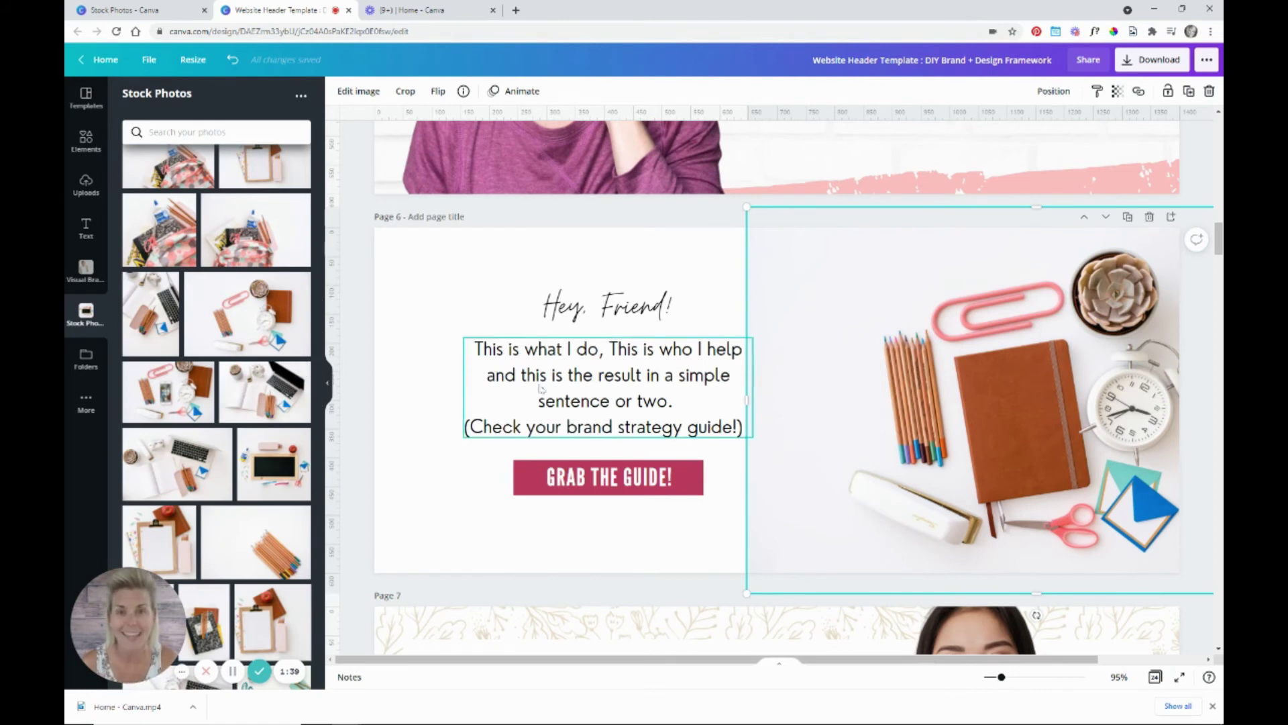
scroll(216, 416, "up", 10)
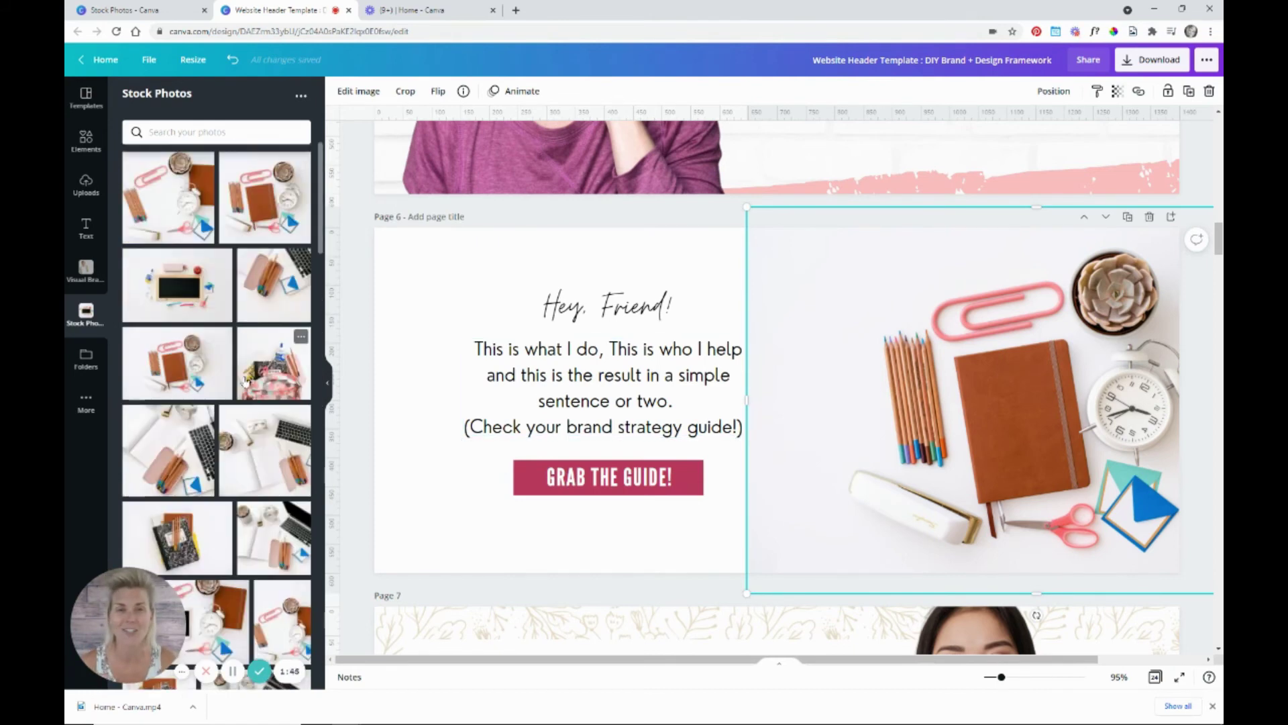